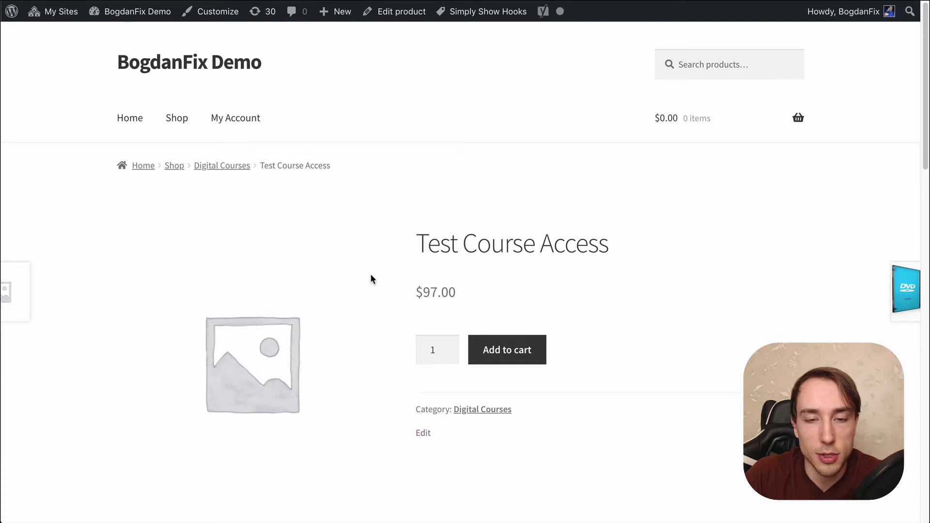
# Add Test Course Access to the cart and proceed to checkout from the mini-cart.
pyautogui.click(502, 350)
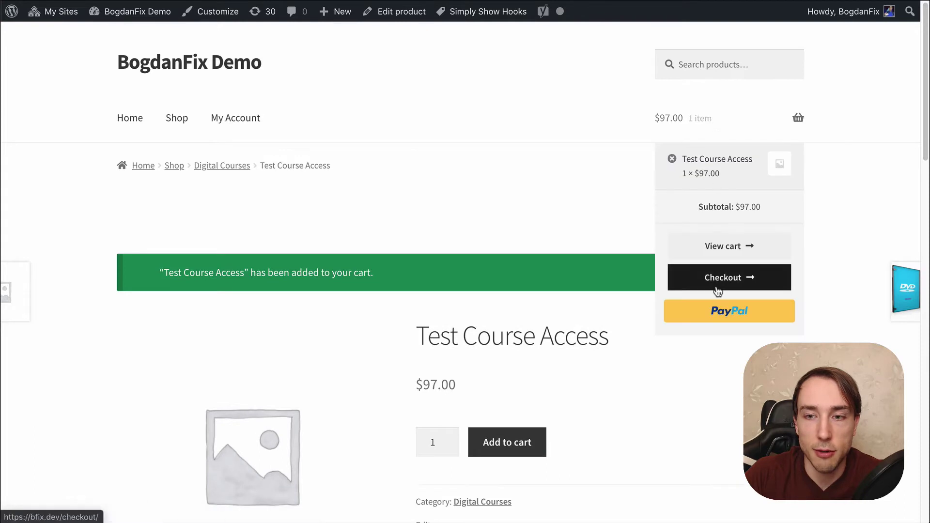
pyautogui.click(718, 289)
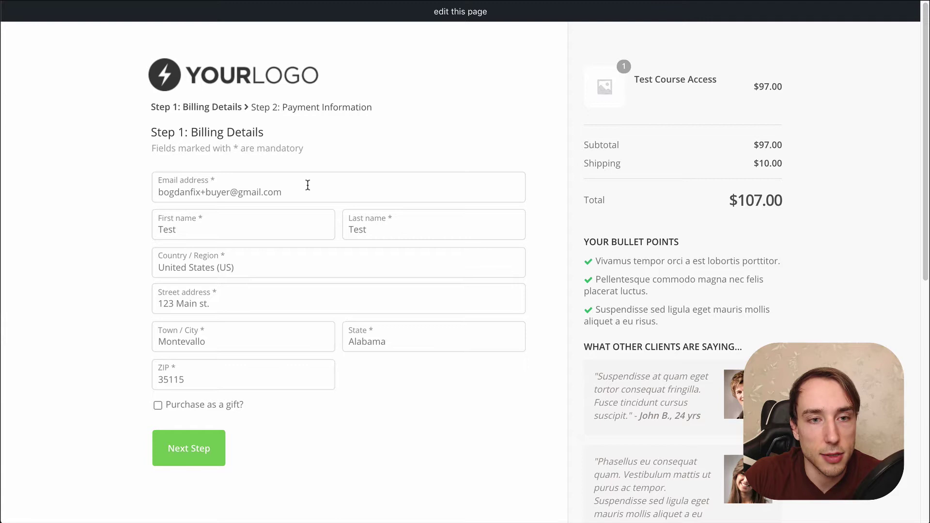
pyautogui.scroll(-1, 317, 207)
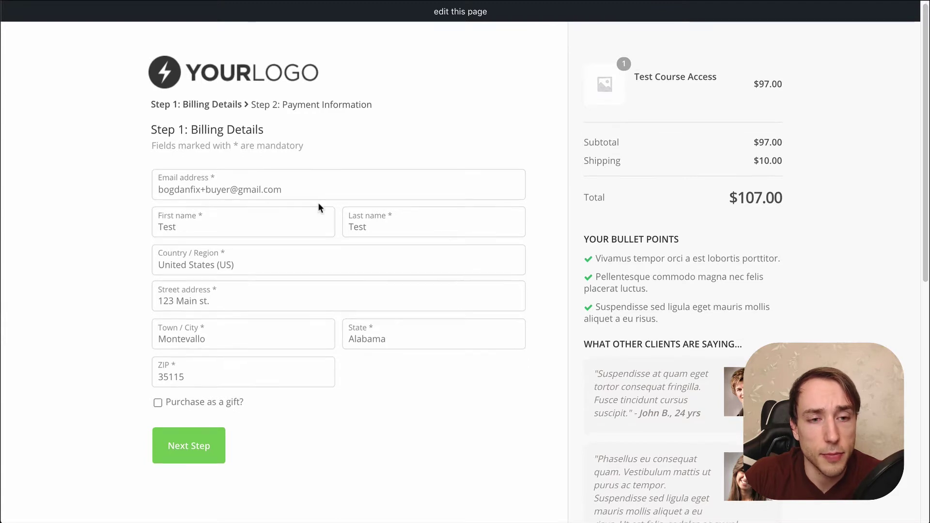
# Mark the order as a gift and start entering recipient John's details.
pyautogui.click(205, 403)
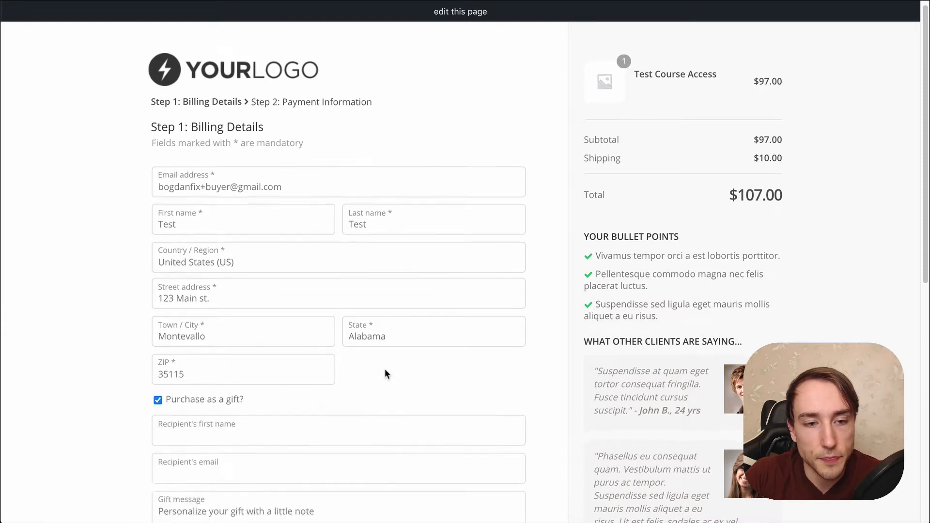
pyautogui.scroll(-3, 385, 373)
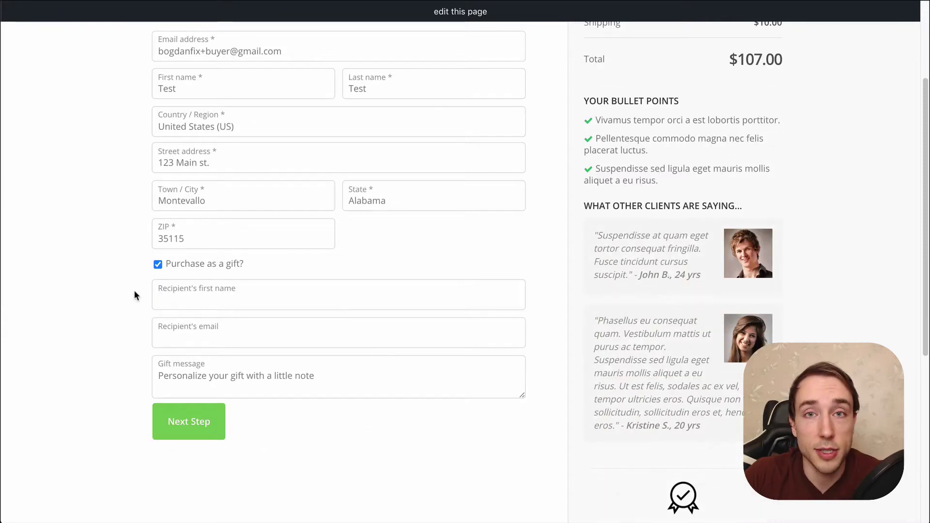
pyautogui.click(191, 300)
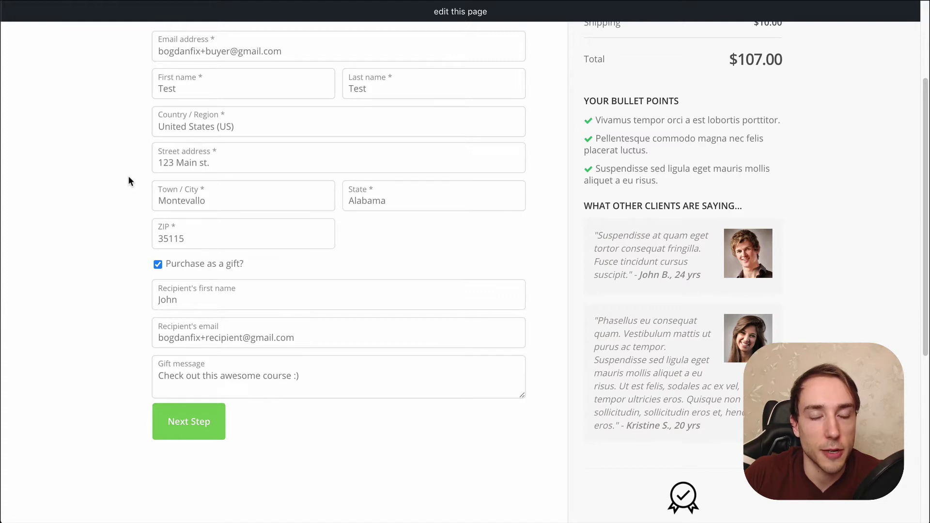
# Review the buyer's email, John's recipient email and the gift message fields.
pyautogui.tripleClick(162, 50)
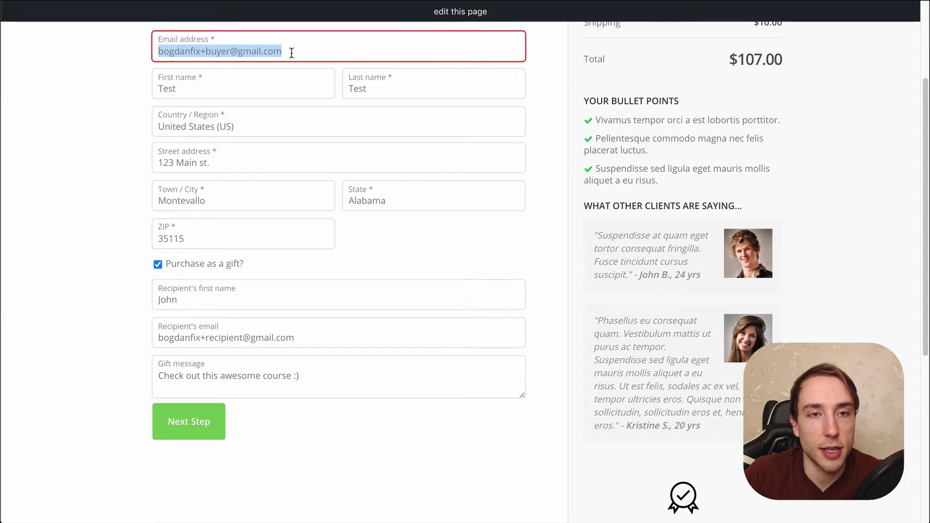
pyautogui.click(290, 53)
pyautogui.click(126, 67)
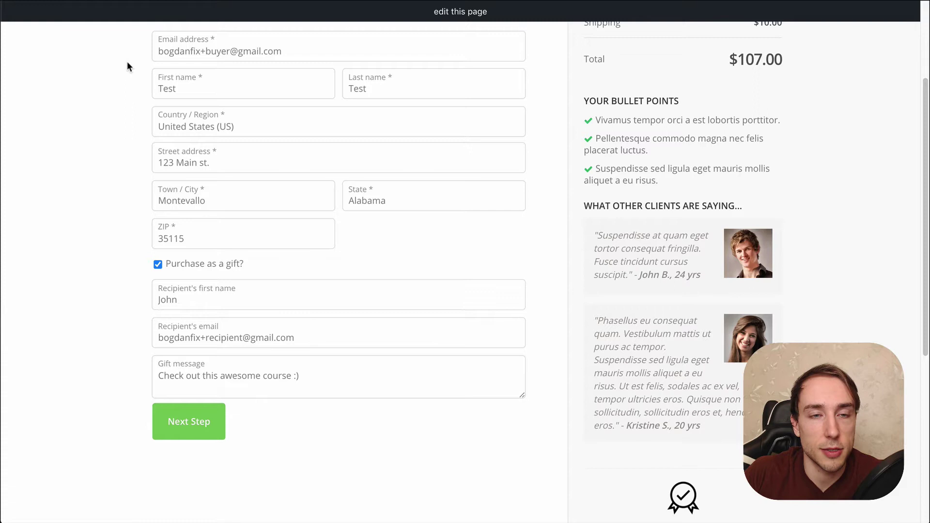
pyautogui.tripleClick(250, 336)
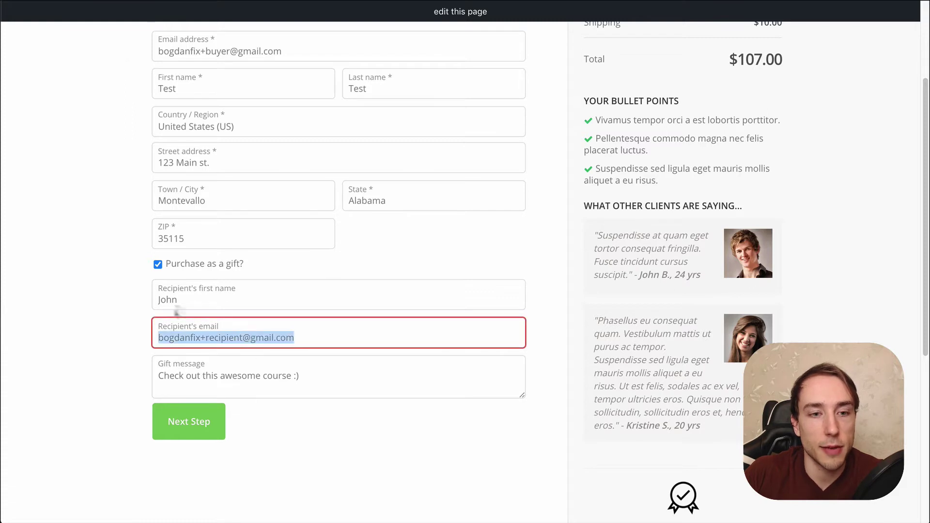
pyautogui.click(104, 273)
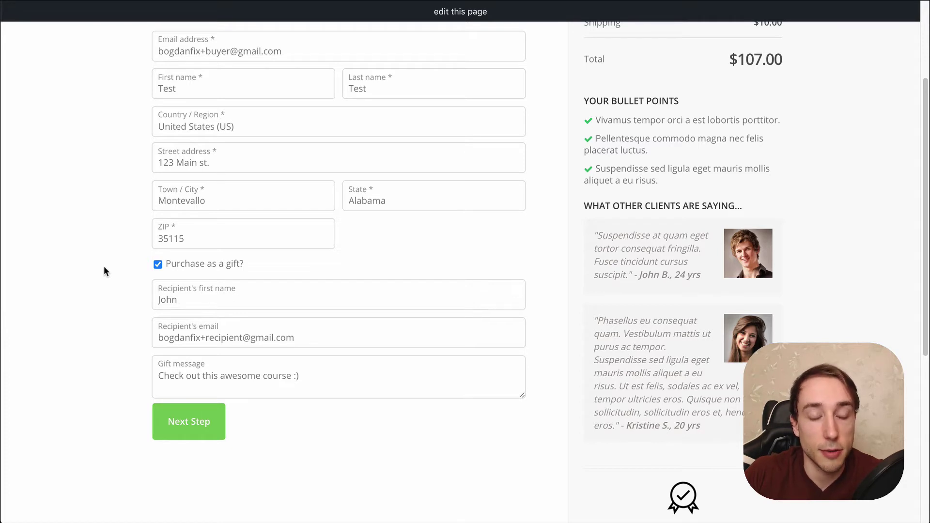
pyautogui.click(283, 367)
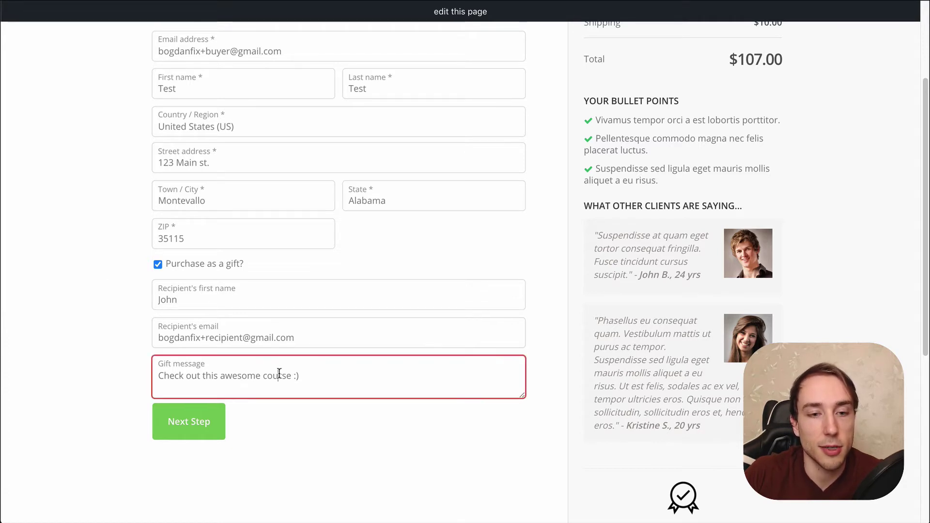
pyautogui.tripleClick(281, 374)
pyautogui.click(113, 314)
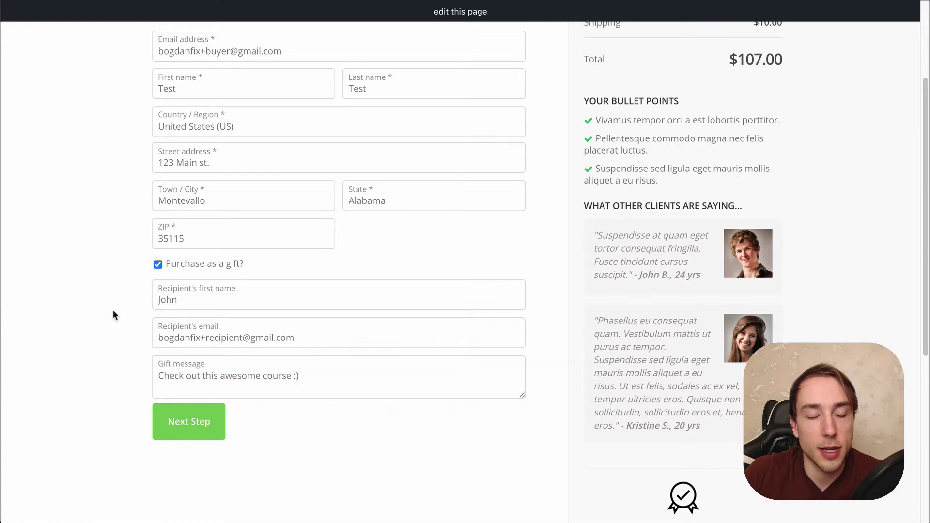
# Continue to payment, accept the terms and place the $107.00 order with the saved Visa.
pyautogui.click(188, 422)
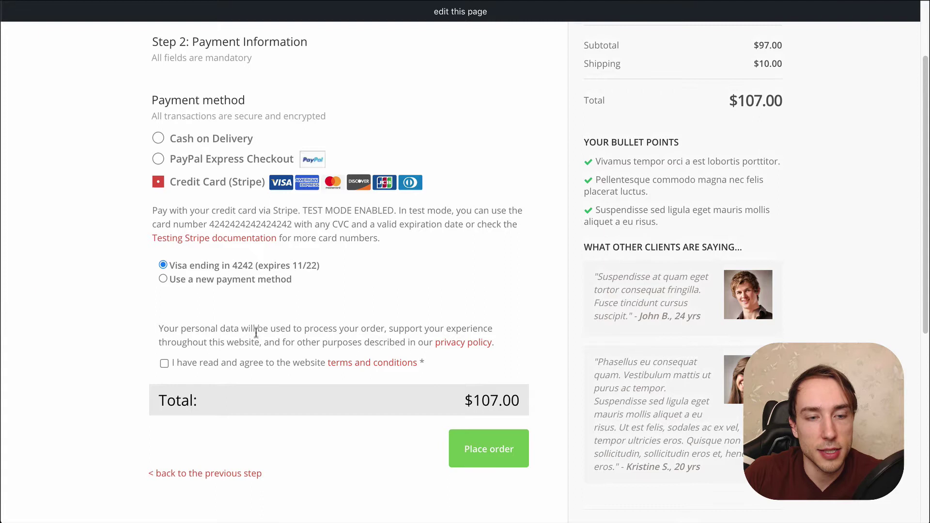
pyautogui.click(250, 366)
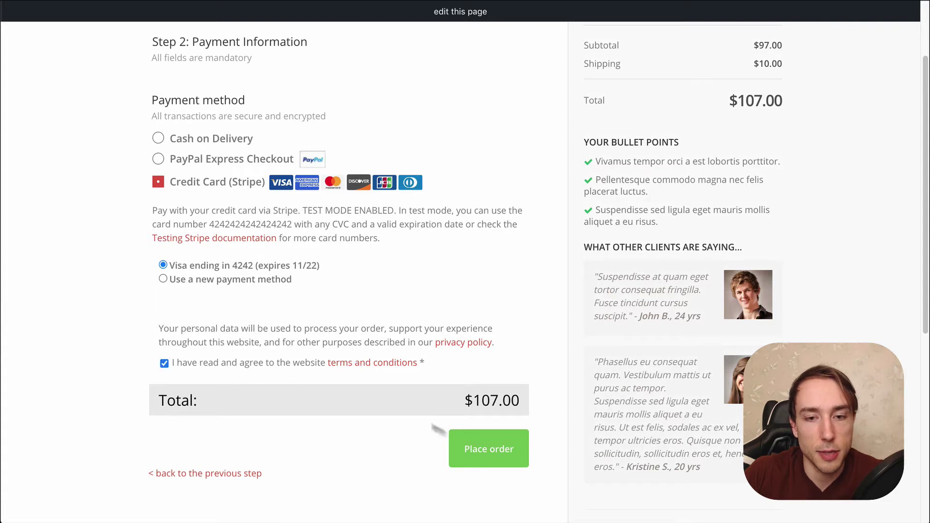
pyautogui.click(508, 454)
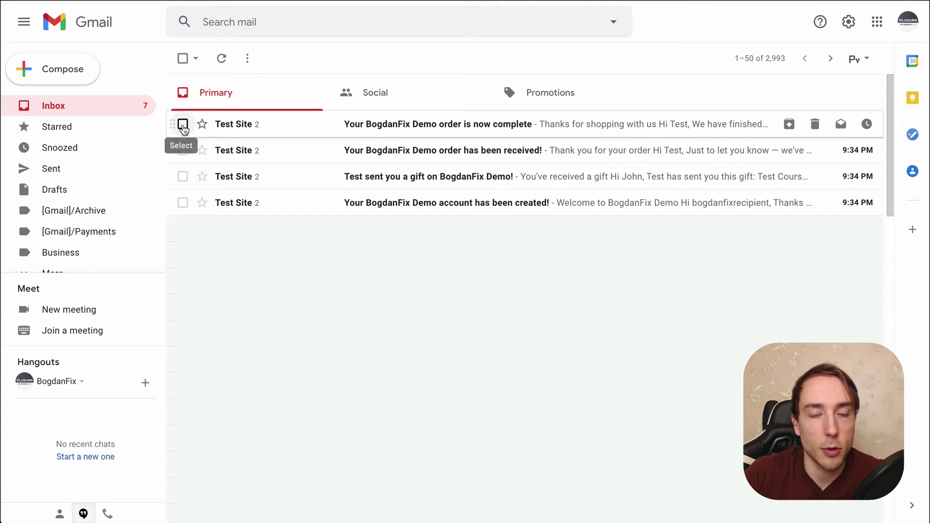
# Check the order-received email's To address, then return to the inbox and mark the conversation unread.
pyautogui.click(183, 125)
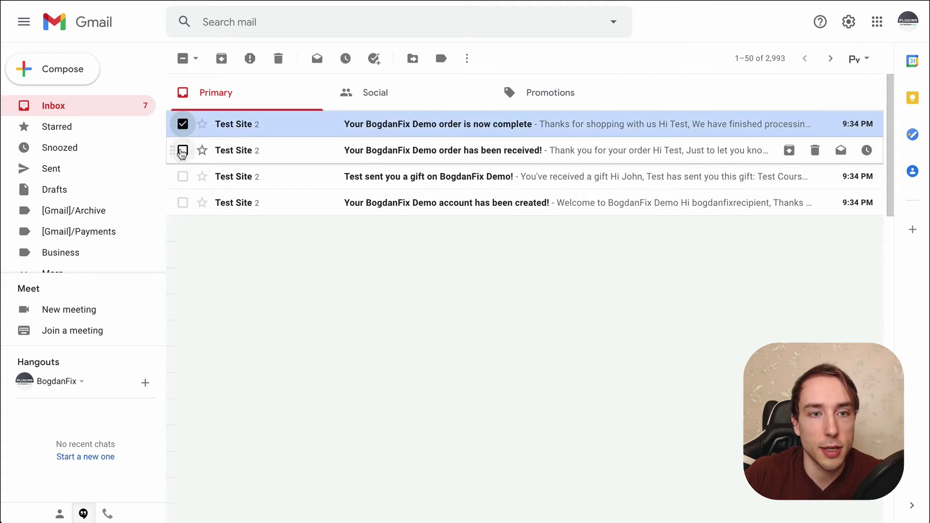
pyautogui.click(182, 149)
pyautogui.click(183, 150)
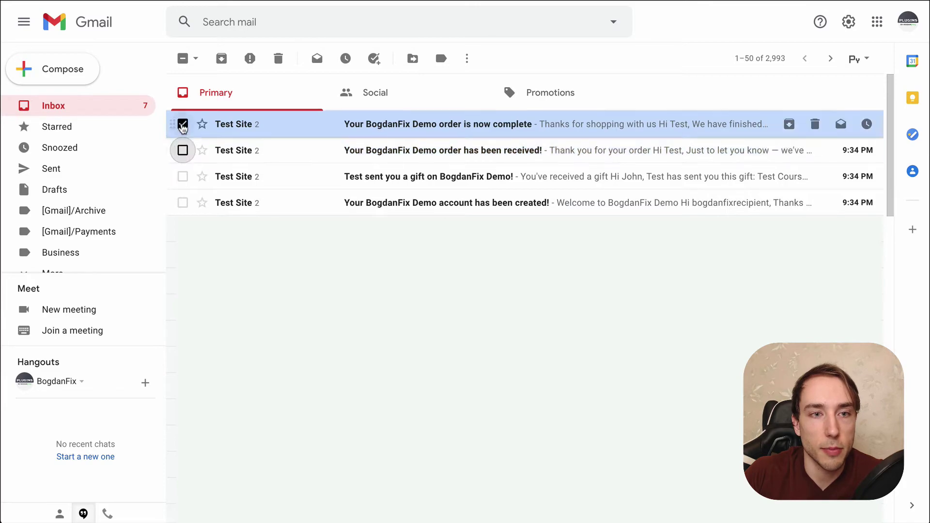
pyautogui.click(182, 124)
pyautogui.click(348, 149)
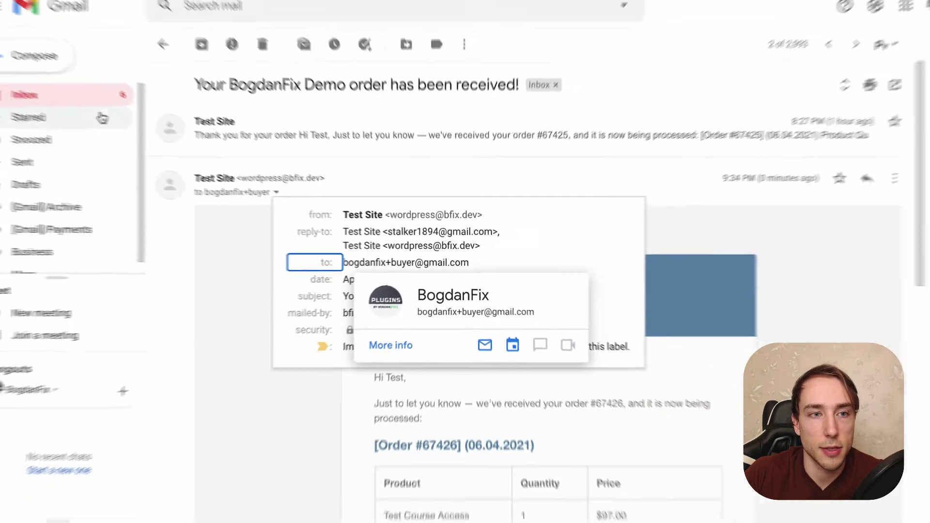
pyautogui.click(53, 106)
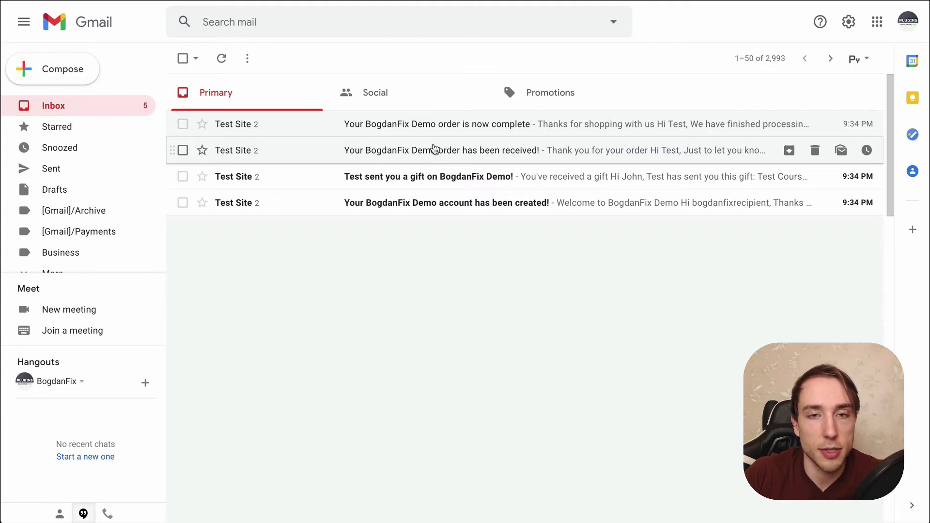
pyautogui.hotkey('shift', 'u')
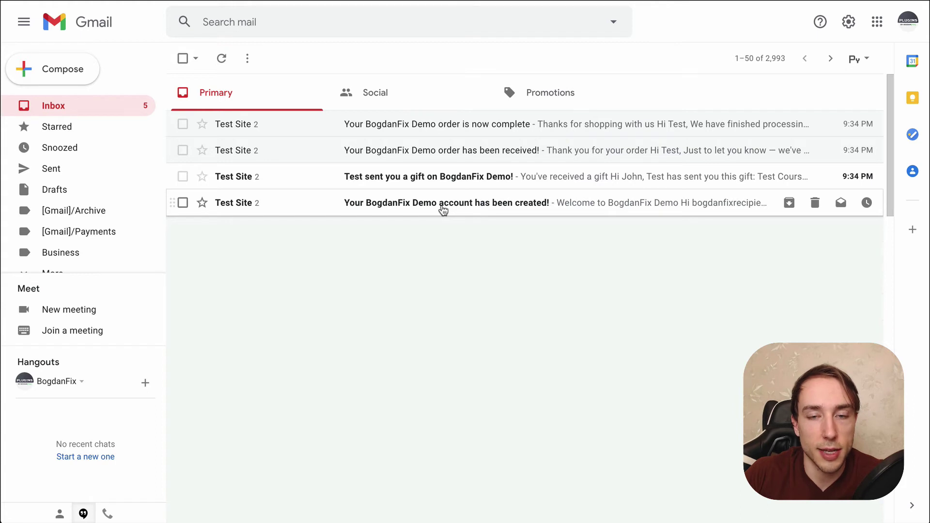
pyautogui.moveTo(445, 180)
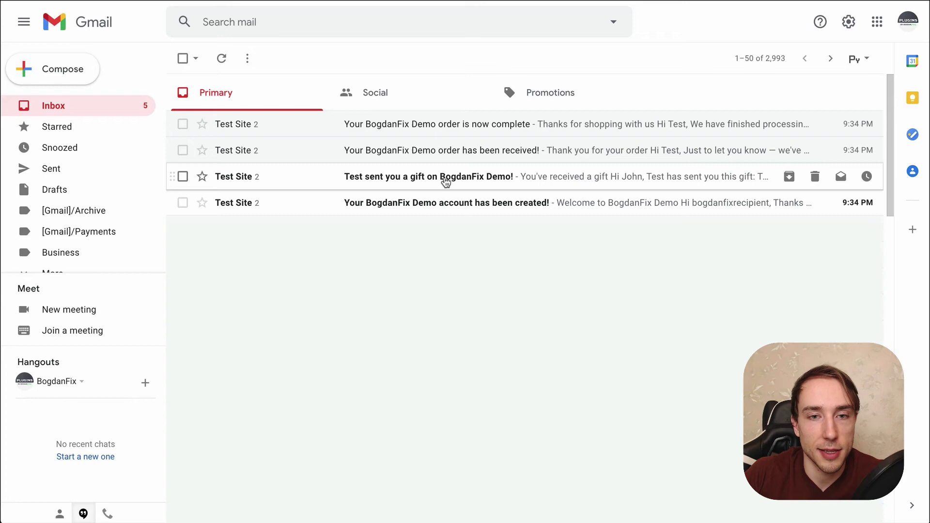
# Open the gift email, checking John's recipient address and highlighting the gift note.
pyautogui.click(445, 182)
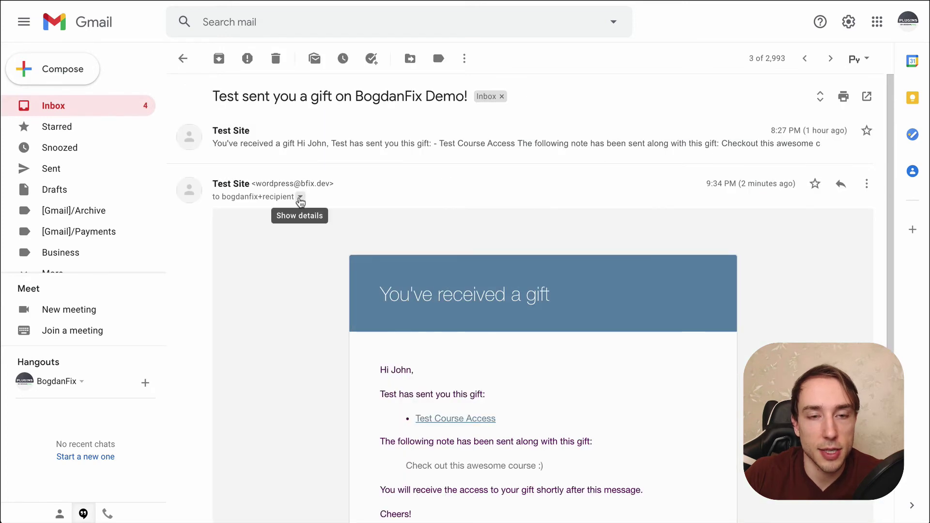
pyautogui.click(300, 200)
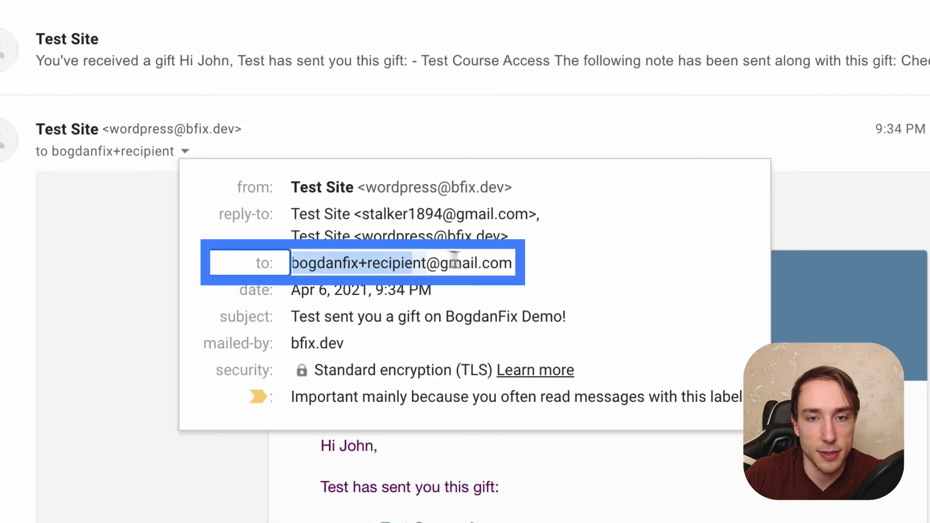
pyautogui.moveTo(286, 264); pyautogui.dragTo(529, 274)
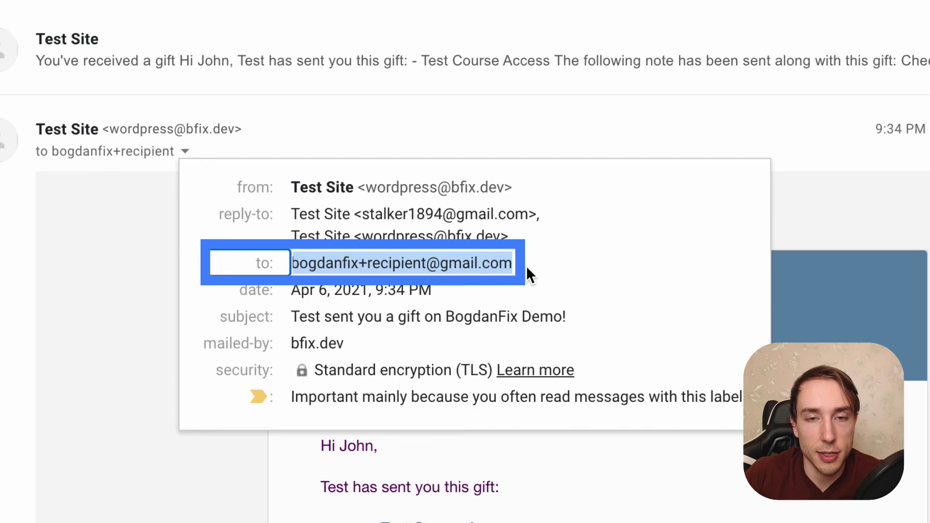
pyautogui.scroll(-2, 372, 361)
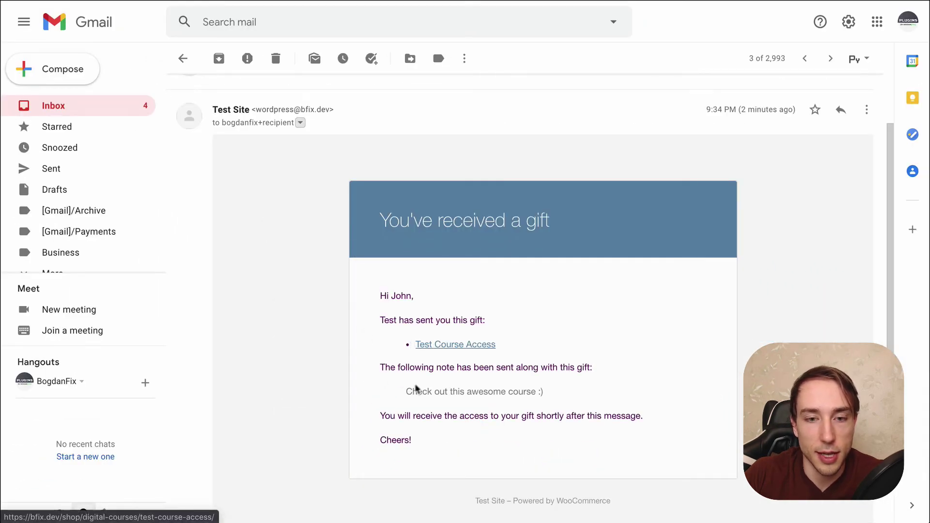
pyautogui.moveTo(407, 391); pyautogui.dragTo(561, 395)
pyautogui.click(560, 395)
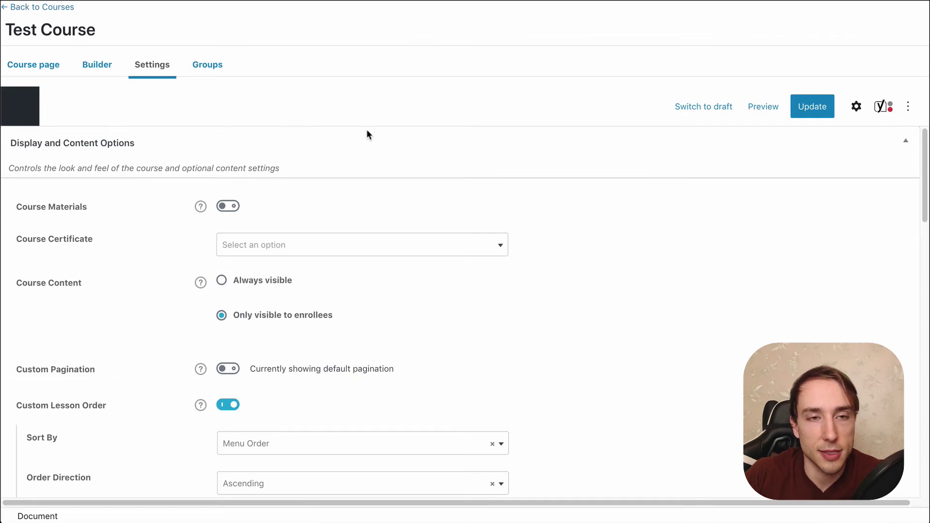
pyautogui.scroll(-1, 375, 136)
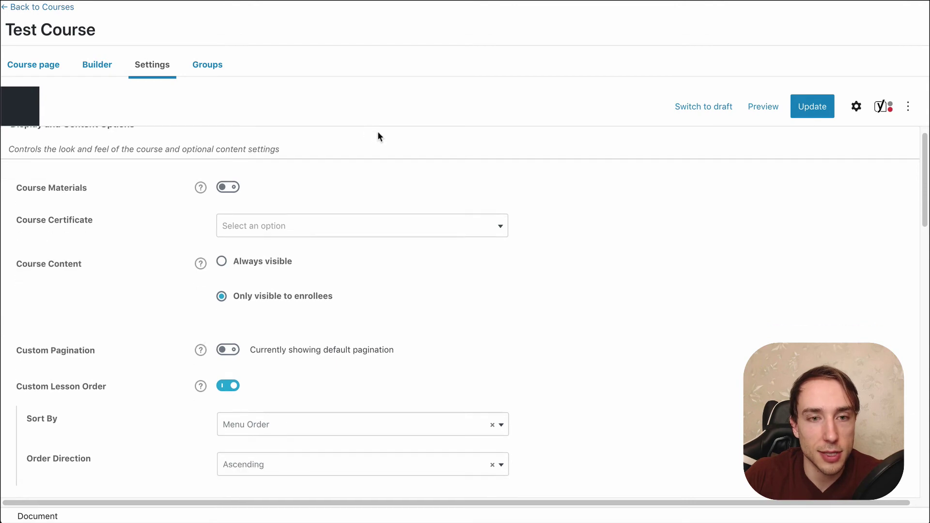
pyautogui.scroll(-5, 375, 136)
pyautogui.scroll(-4, 377, 137)
pyautogui.scroll(-3, 379, 138)
pyautogui.scroll(-2, 379, 137)
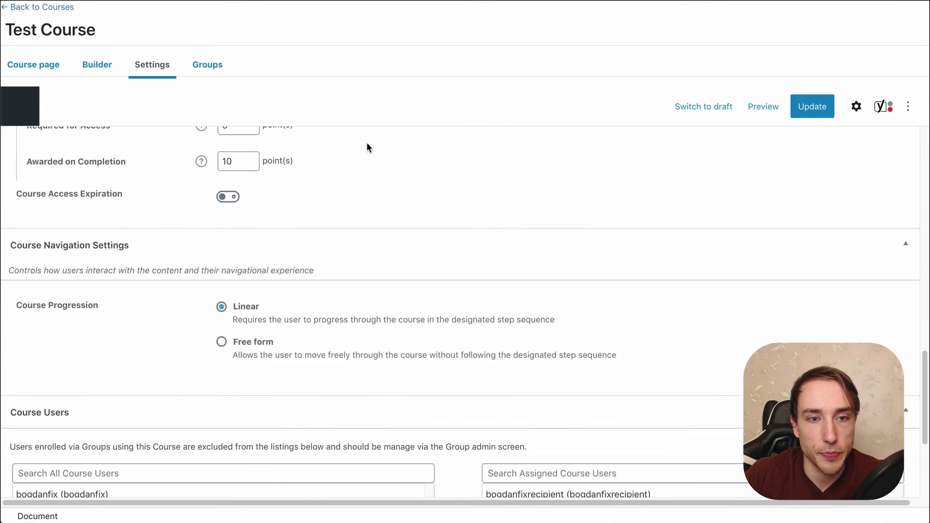
pyautogui.scroll(-3, 366, 142)
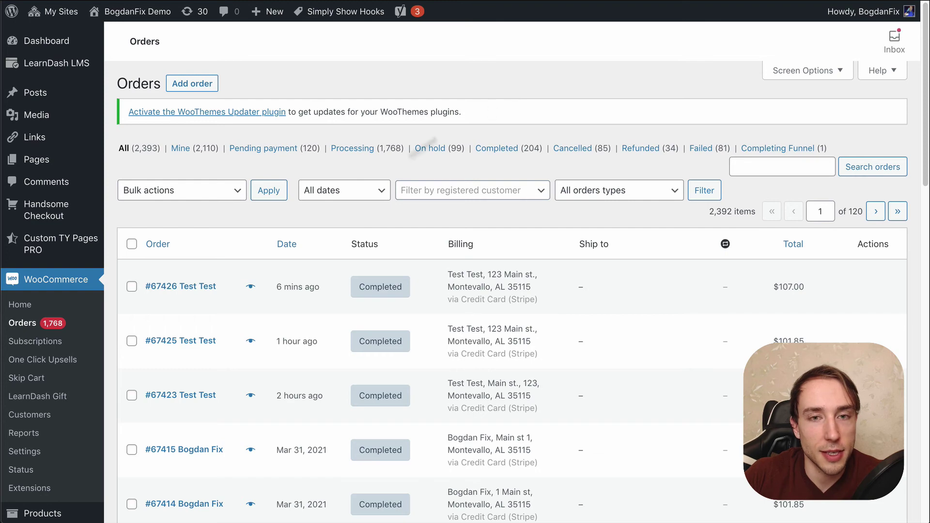
pyautogui.click(185, 291)
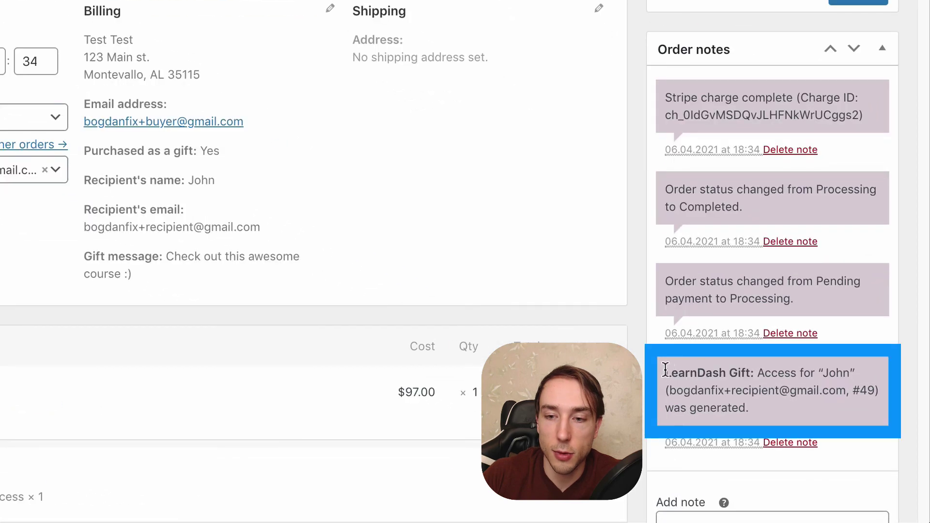
pyautogui.moveTo(678, 383); pyautogui.dragTo(753, 406)
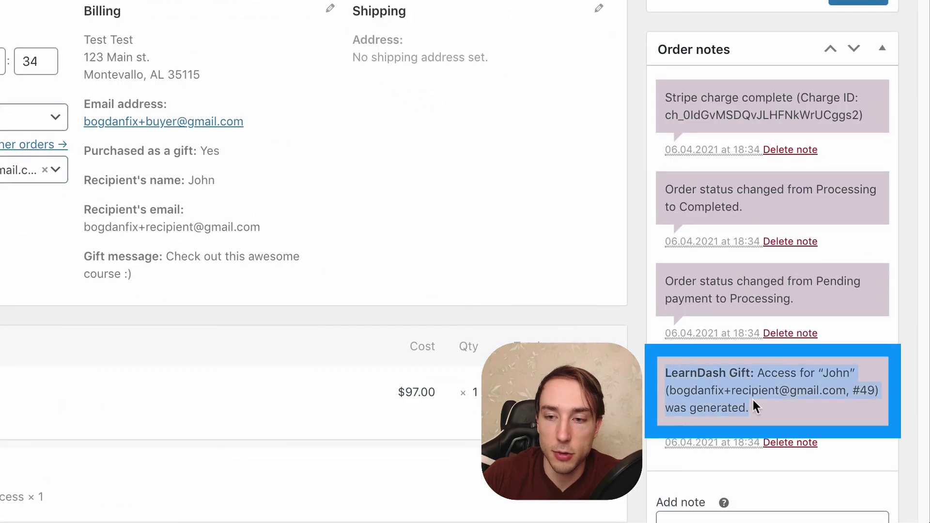